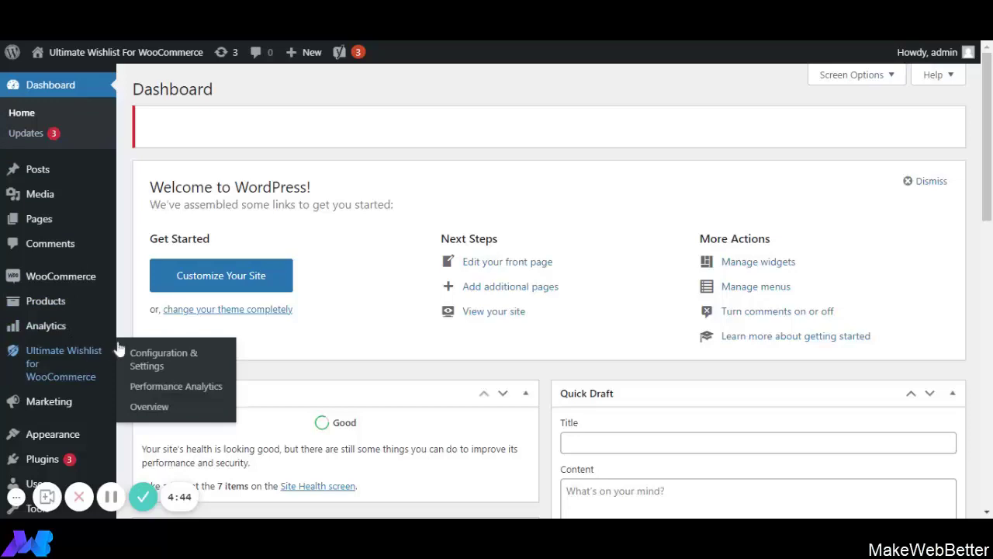
Step: Open the Ultimate Wishlist Overview page and read through its feature descriptions
left_click(149, 408)
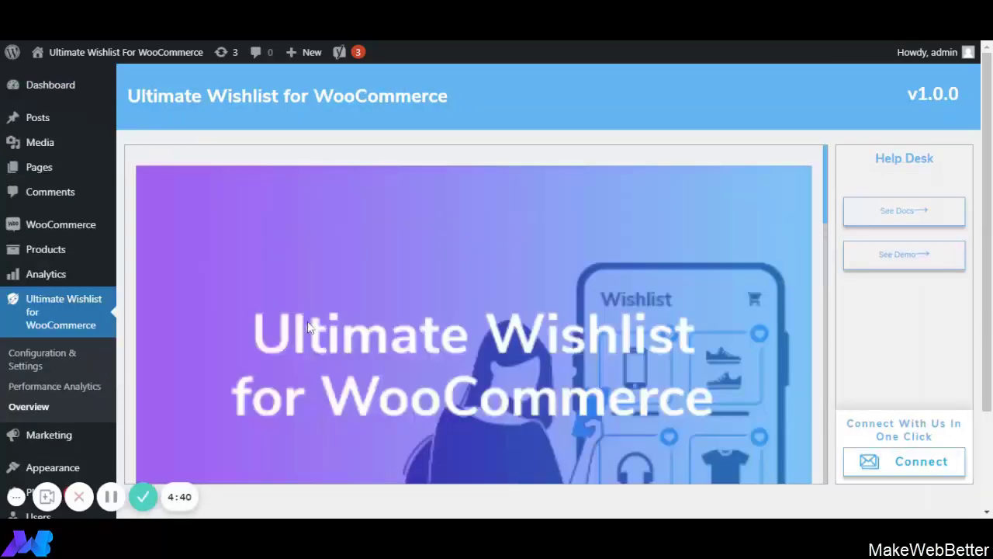
scroll(287, 295, "down", 5)
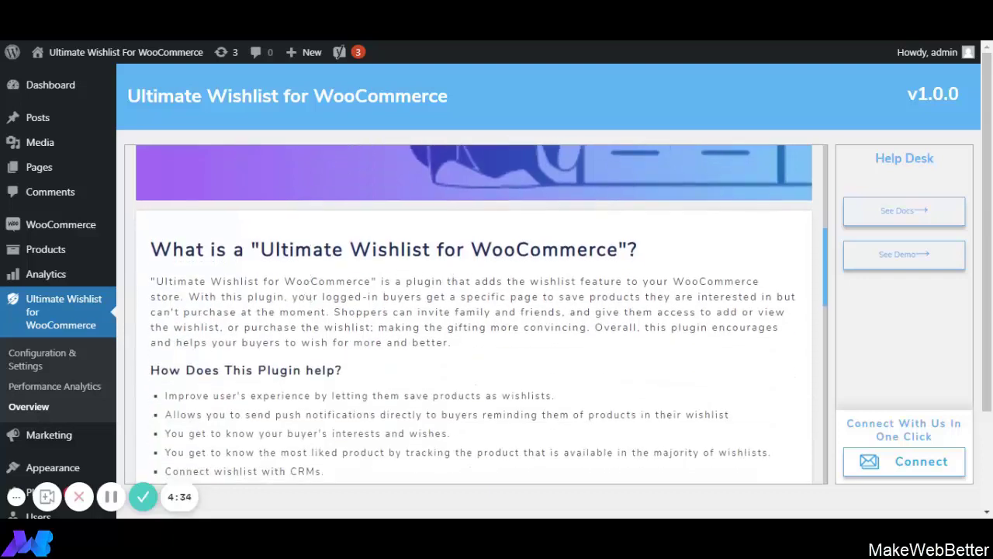
scroll(326, 358, "down", 1)
scroll(377, 350, "down", 5)
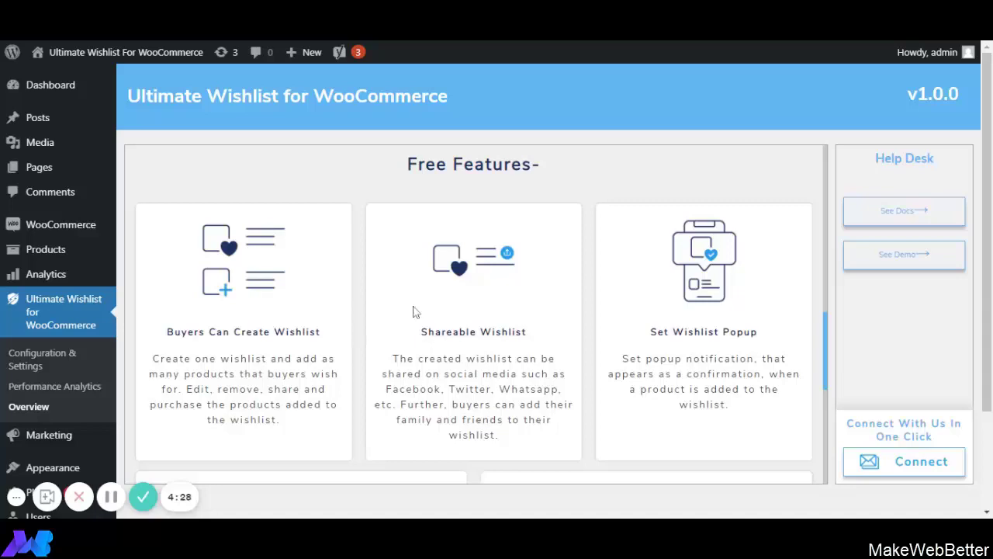
scroll(395, 303, "down", 2)
scroll(404, 330, "up", 3)
scroll(403, 290, "down", 4)
scroll(368, 290, "up", 4)
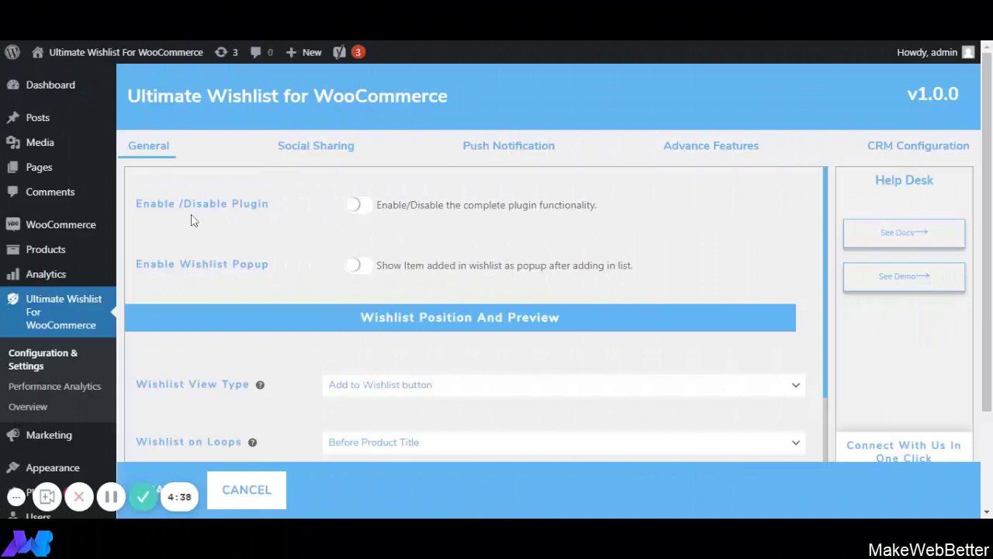
Step: Turn on the Enable/Disable Plugin and Enable Wishlist Popup toggles on the General tab
left_click(360, 209)
left_click(359, 267)
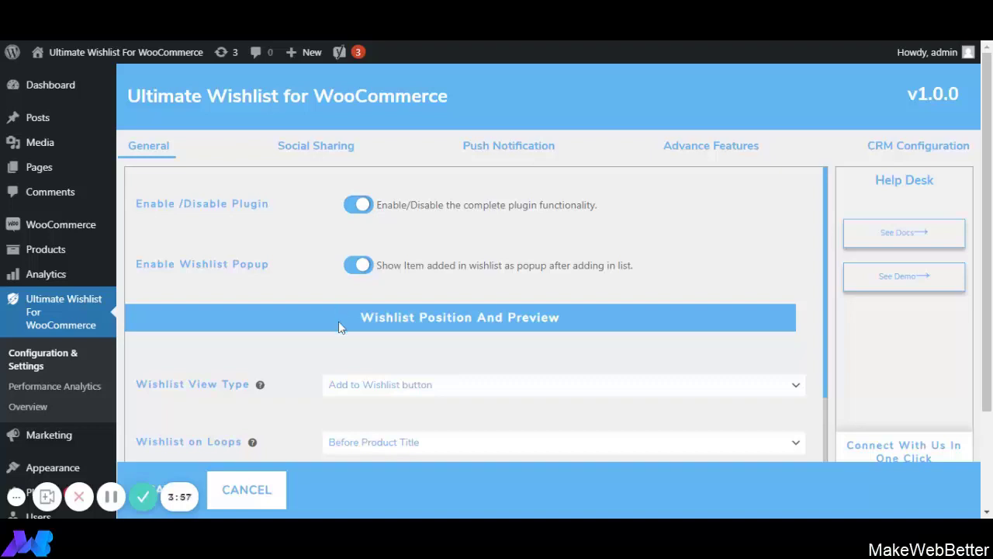
scroll(342, 327, "down", 1)
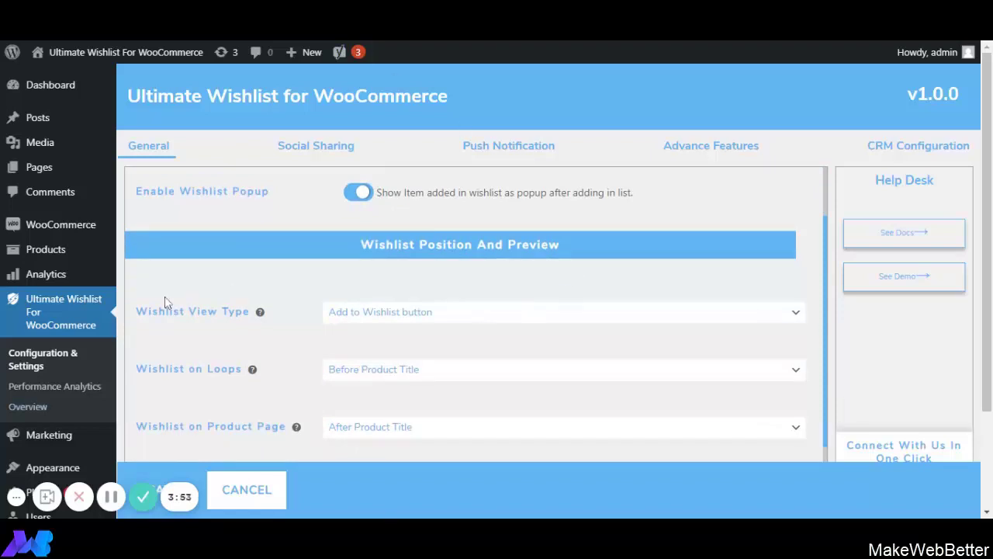
scroll(188, 308, "down", 1)
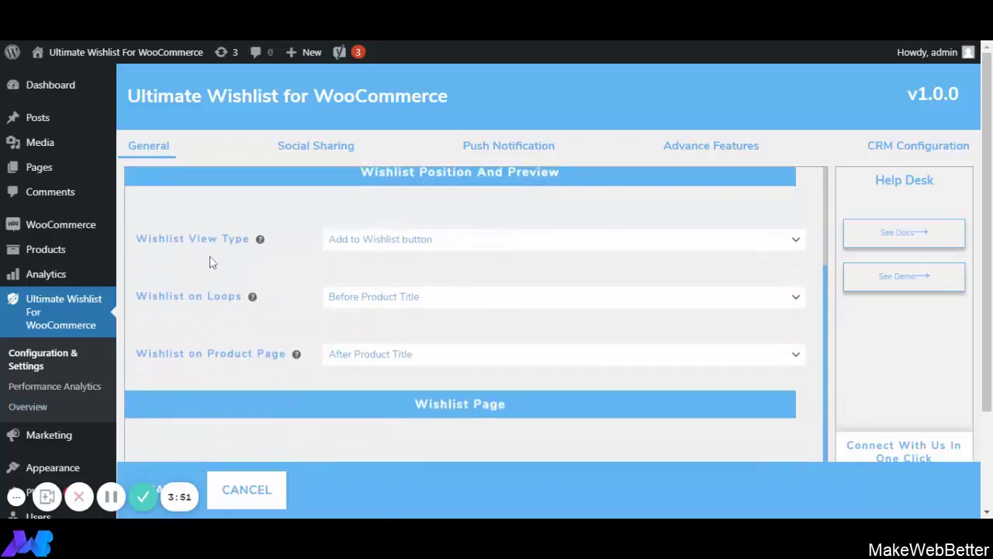
mouse_move(284, 244)
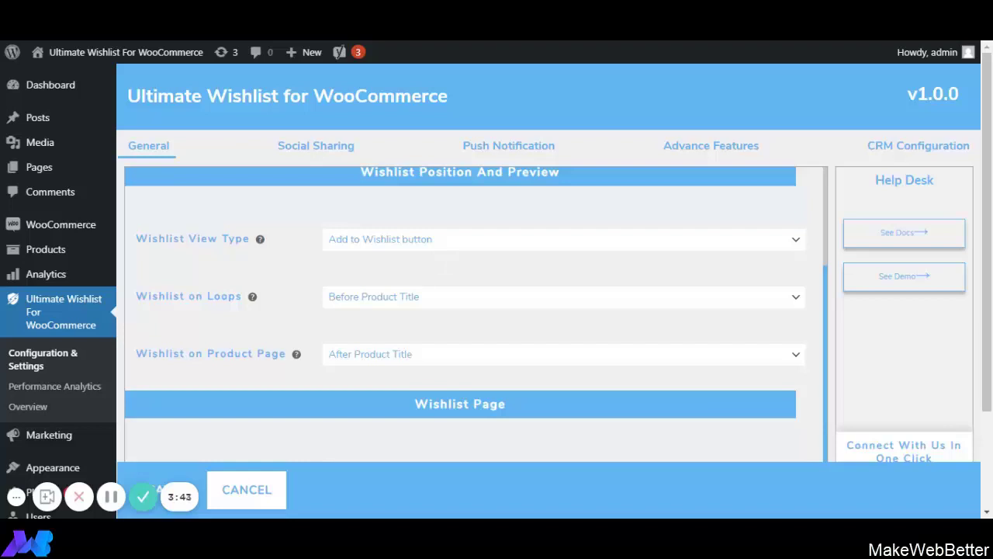
Step: Set Wishlist View Type to Icon over Product Image, keeping the Heart Icon
left_click(322, 279)
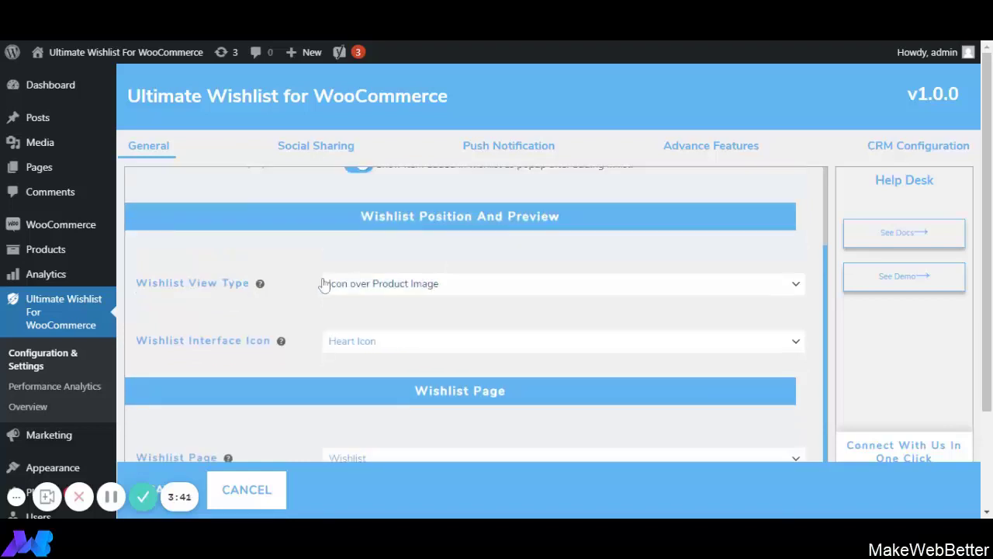
scroll(322, 281, "down", 1)
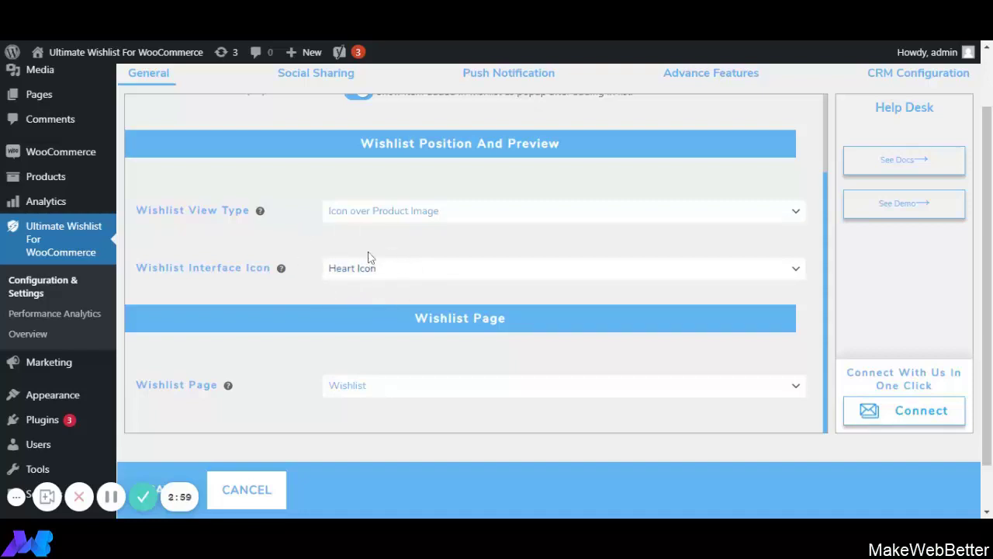
left_click(438, 225)
Step: With Add to Wishlist button view, set loops Before Add To Cart Button and product page After Add To Cart Button
left_click(427, 259)
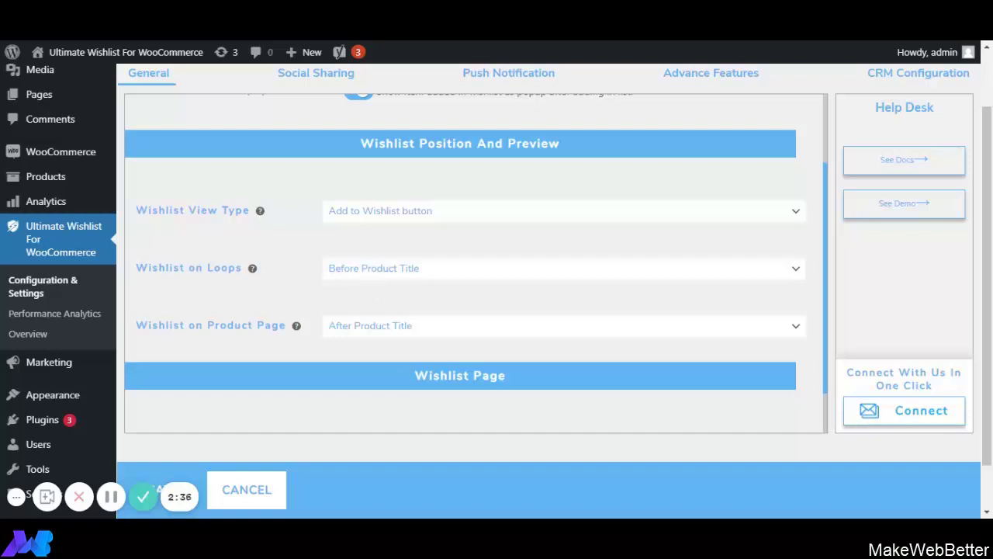
key("Return")
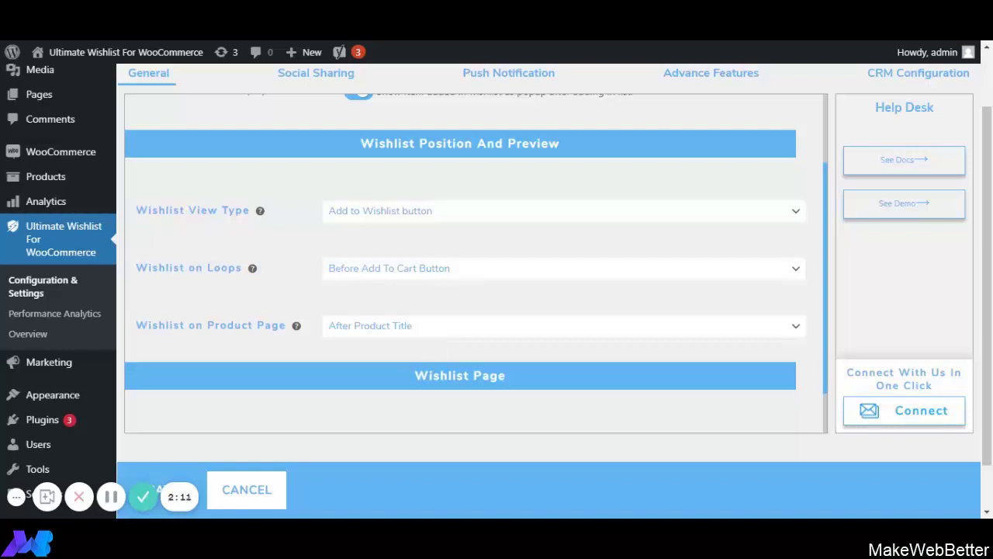
left_click(372, 326)
Step: Set the Wishlist View Type back to Icon over Product Image
scroll(413, 279, "up", 1)
scroll(413, 279, "up", 1)
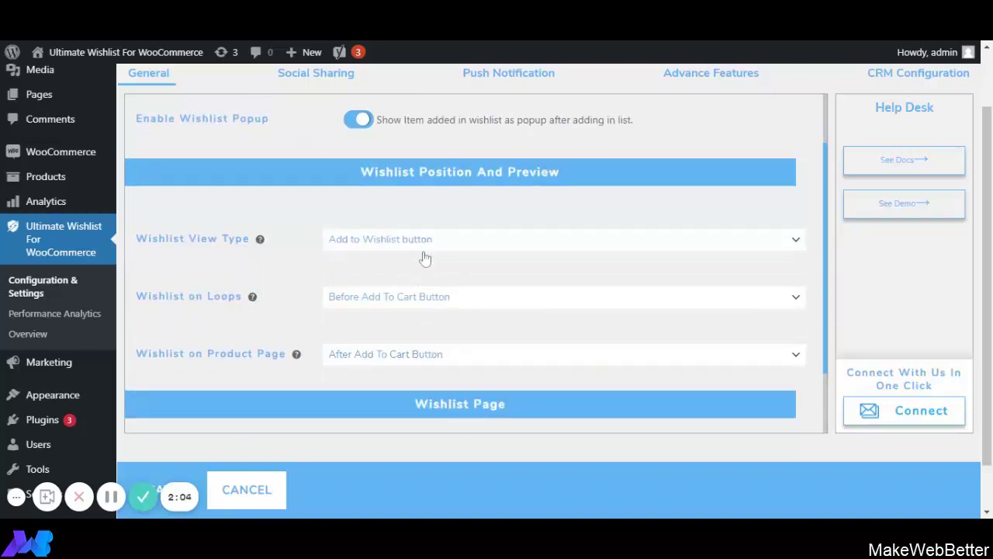
left_click(425, 259)
scroll(435, 266, "down", 1)
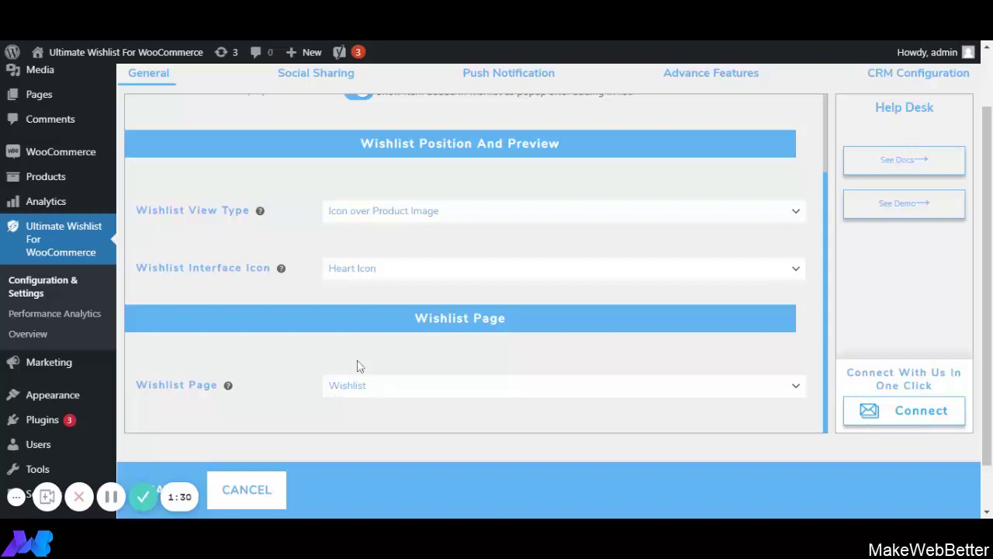
Step: Save the General tab settings until 'You have saved your data!' appears
scroll(365, 355, "up", 1)
scroll(368, 353, "up", 4)
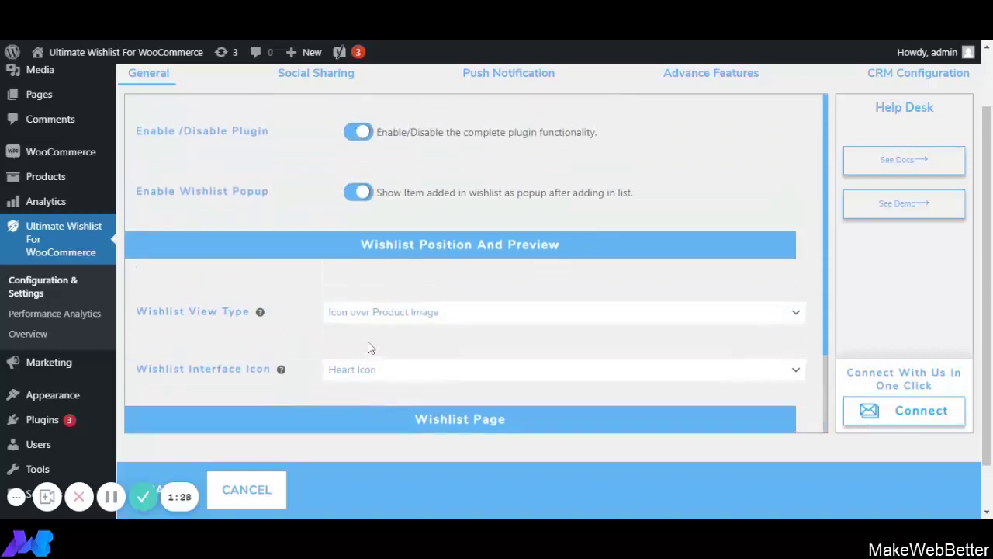
scroll(374, 332, "down", 3)
scroll(374, 332, "down", 1)
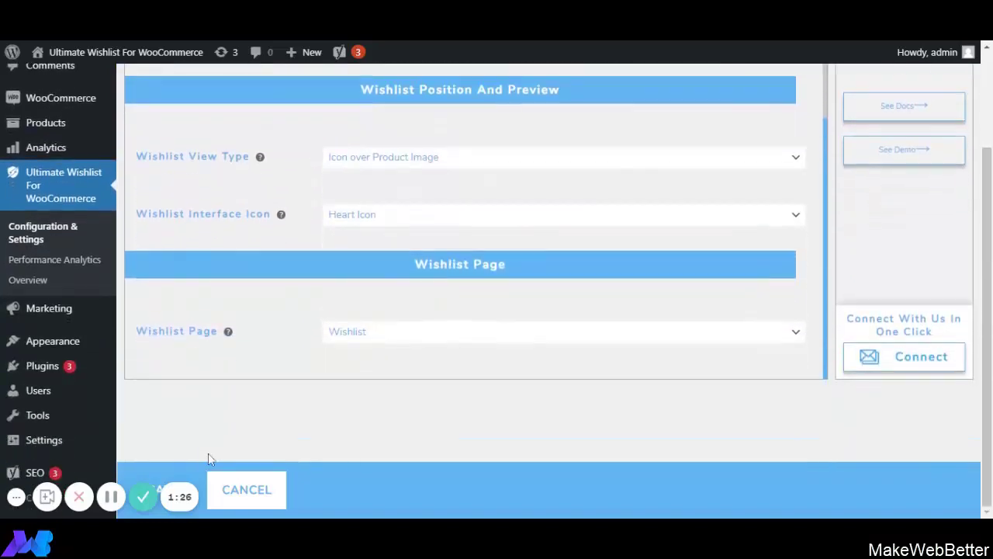
left_click(158, 483)
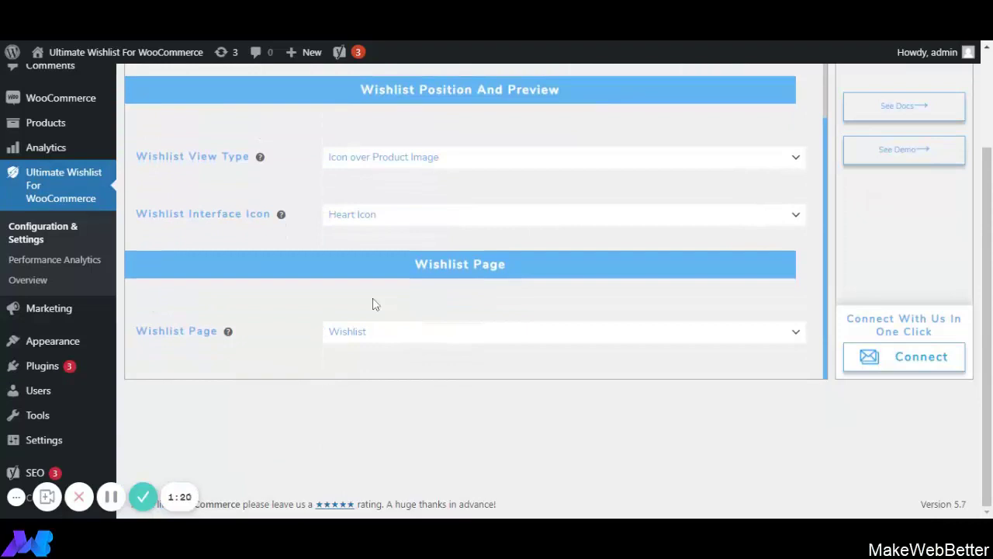
scroll(372, 326, "up", 4)
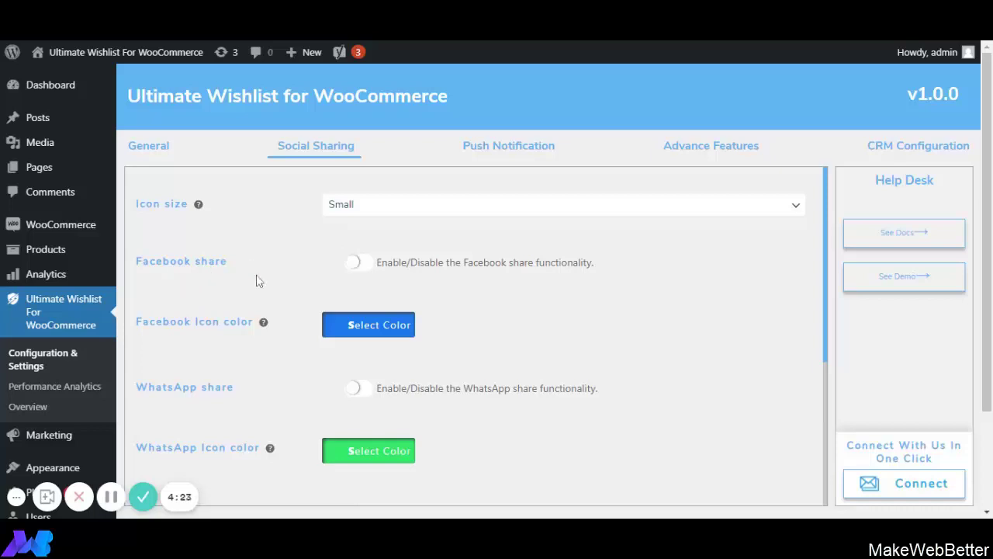
Step: Switch on Facebook, WhatsApp and Twitter sharing, leaving the Facebook icon colour unchanged
left_click(358, 264)
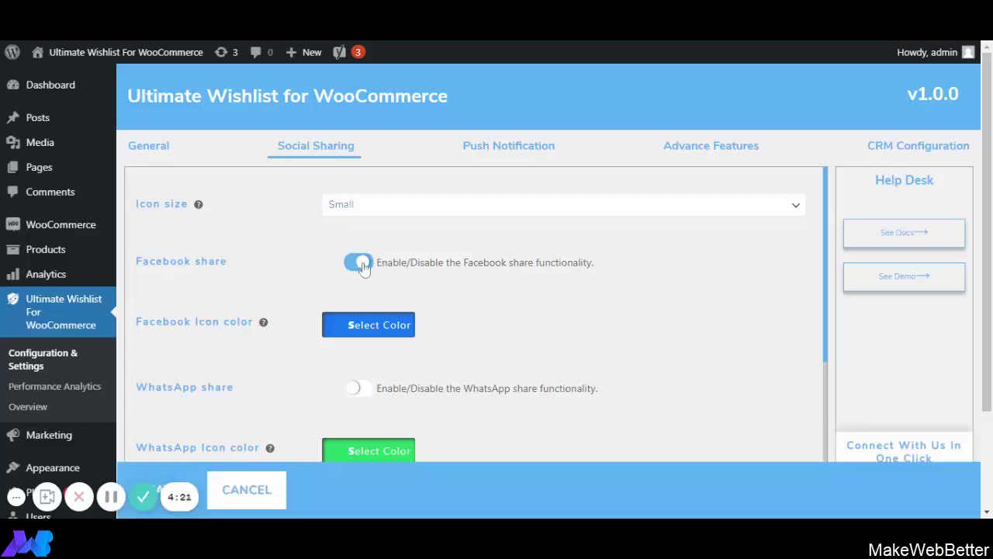
scroll(428, 312, "down", 1)
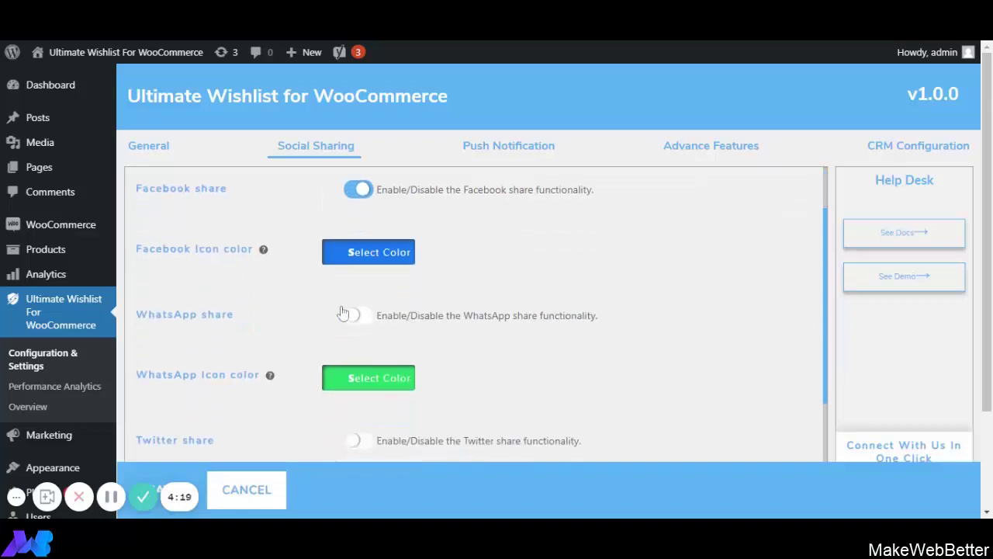
left_click(349, 258)
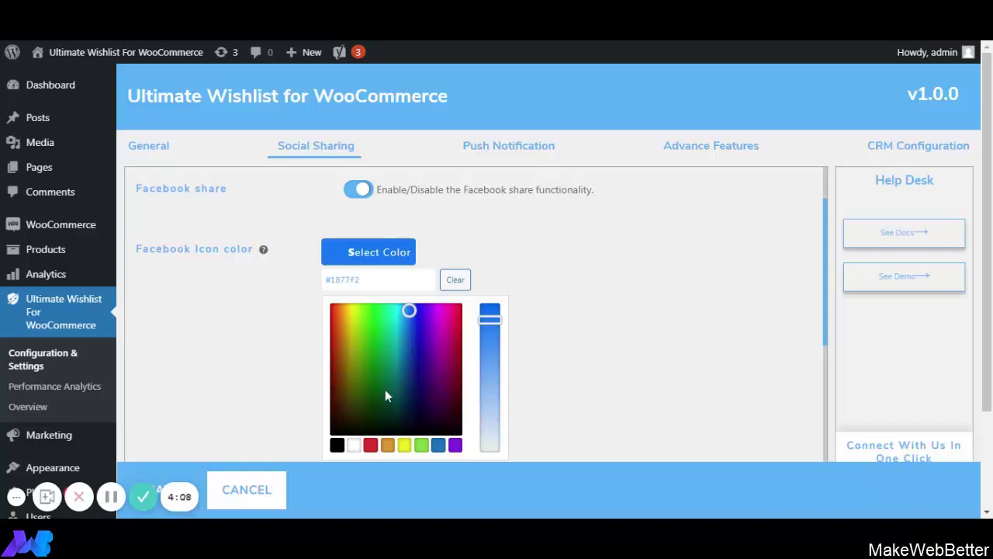
left_click(585, 326)
scroll(570, 339, "down", 1)
scroll(571, 339, "down", 1)
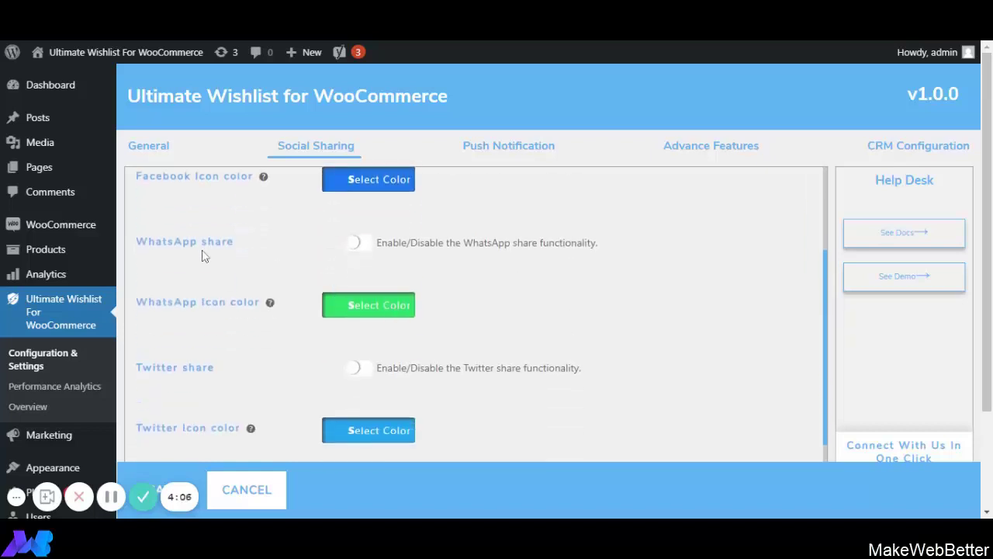
left_click(359, 246)
scroll(426, 316, "down", 1)
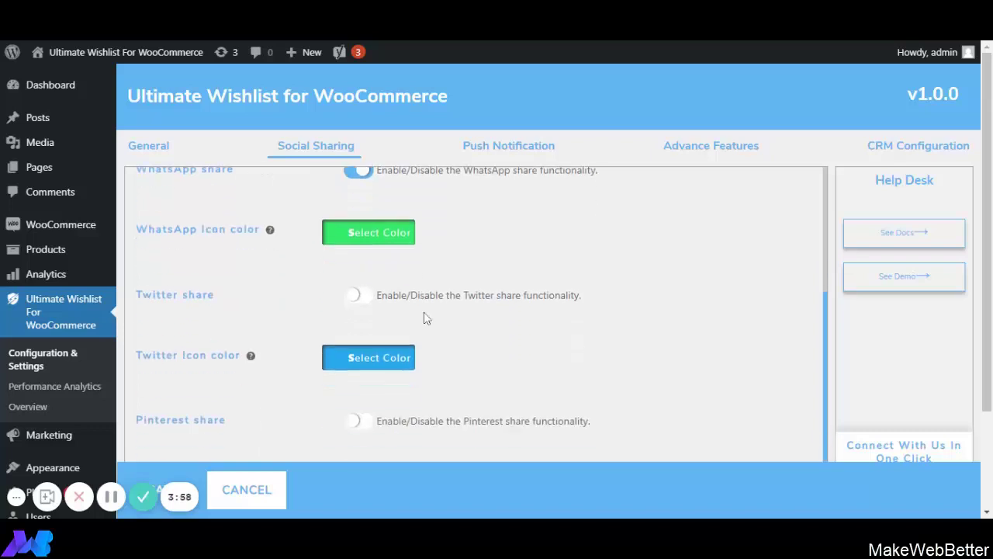
left_click(360, 295)
Step: Turn on Pinterest sharing, leaving the Twitter and Pinterest icon colours unchanged
scroll(236, 324, "down", 1)
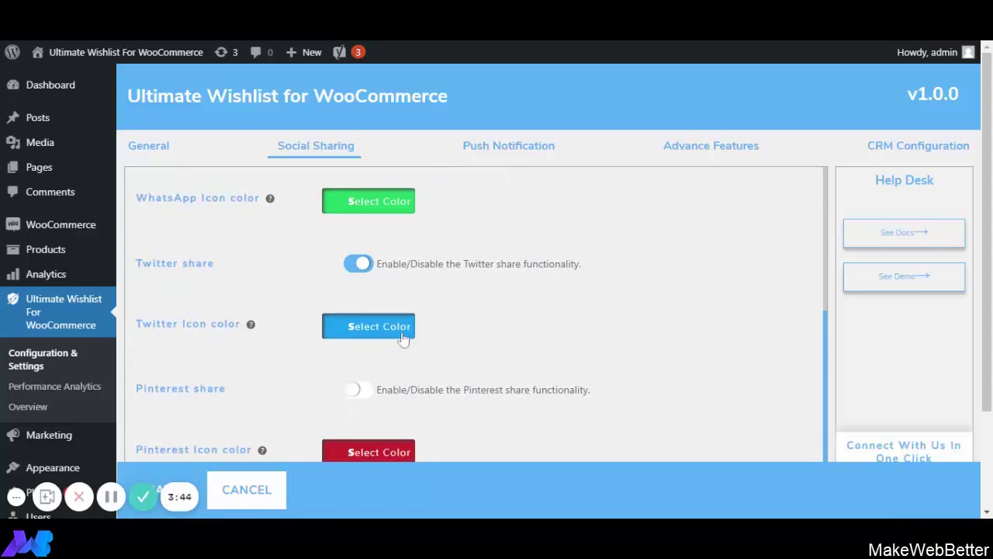
left_click(402, 336)
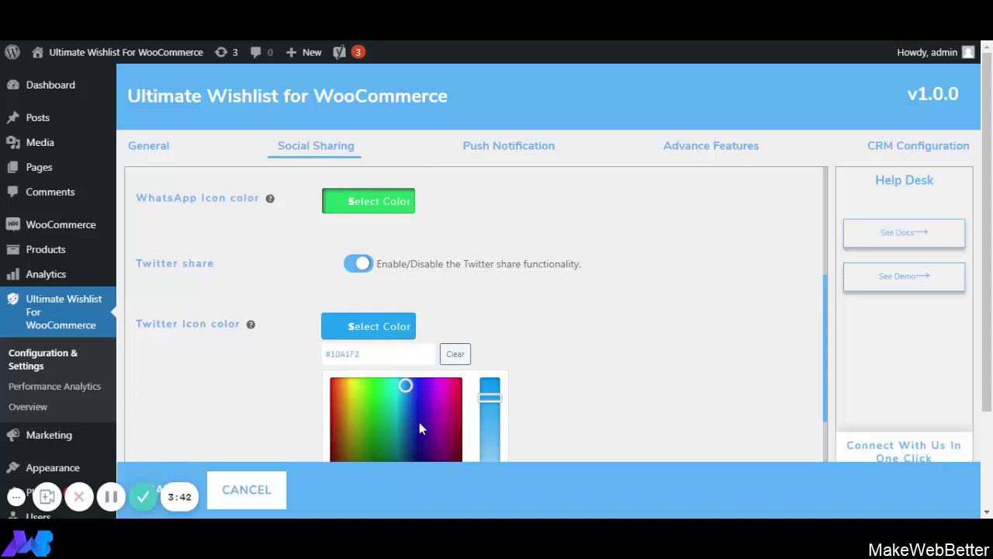
left_click(653, 317)
scroll(458, 303, "down", 3)
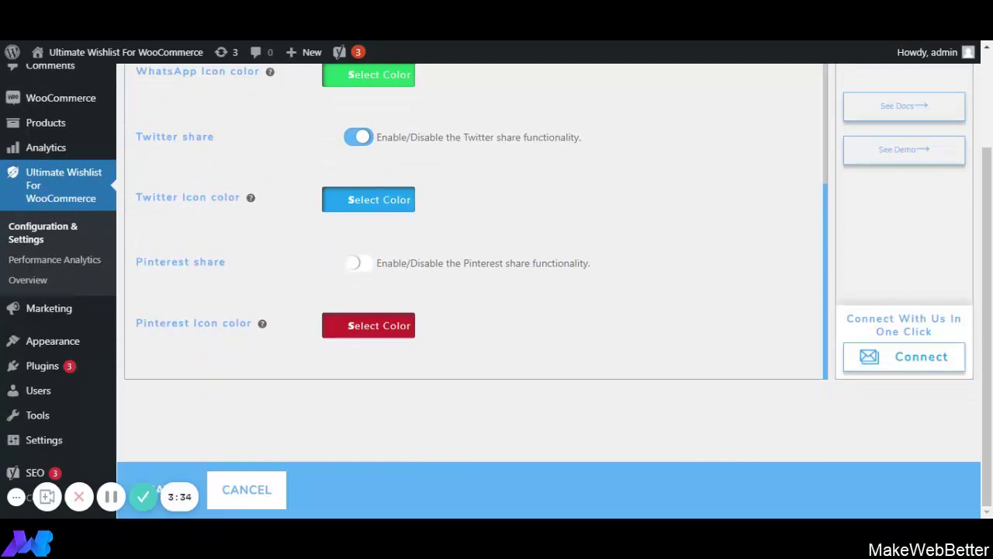
left_click(359, 266)
left_click(403, 327)
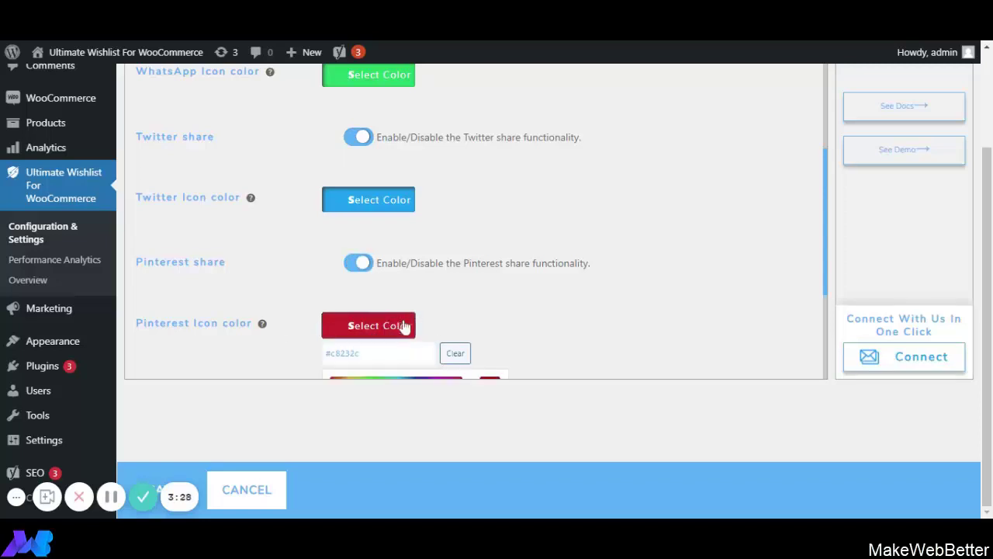
scroll(538, 295, "down", 3)
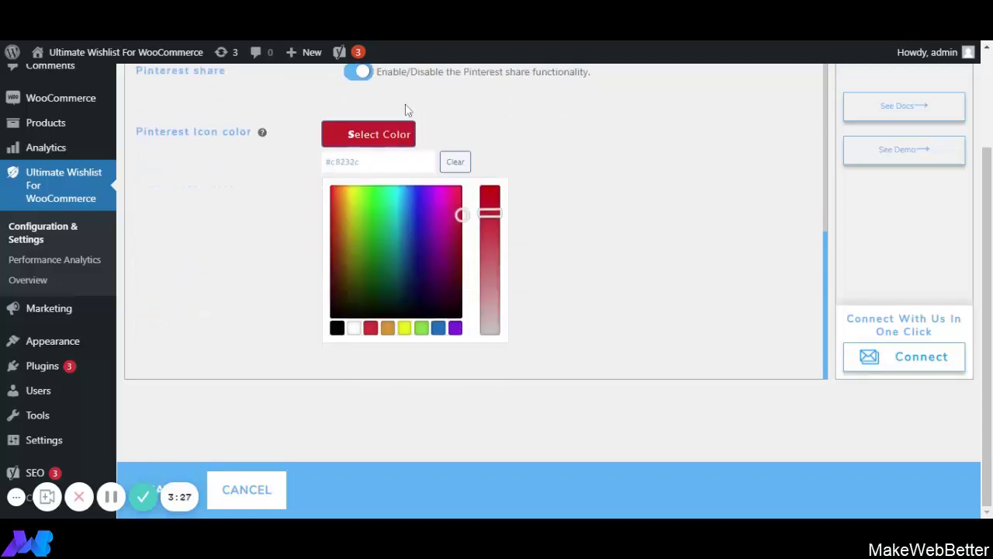
left_click(617, 160)
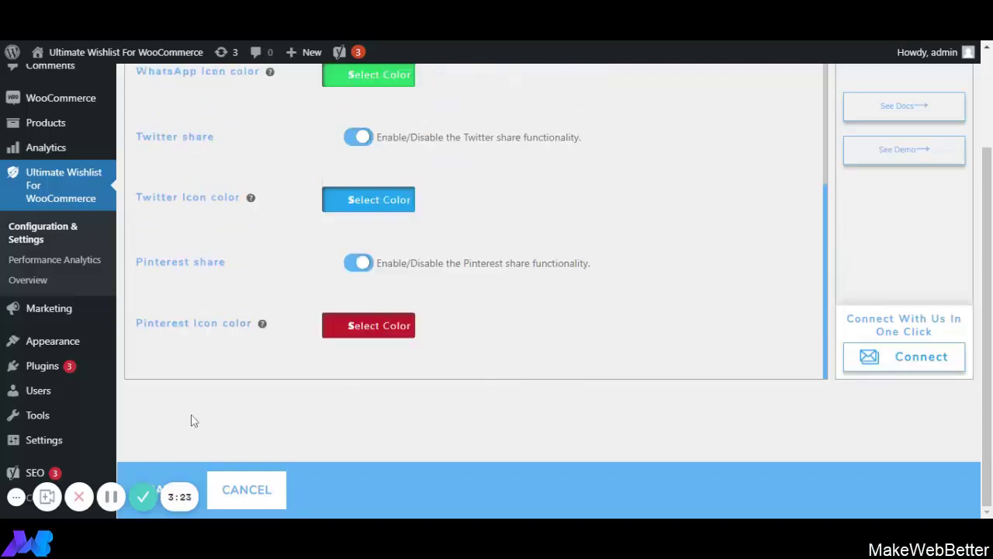
Step: Save the Social Sharing settings
scroll(326, 364, "up", 3)
scroll(370, 231, "up", 3)
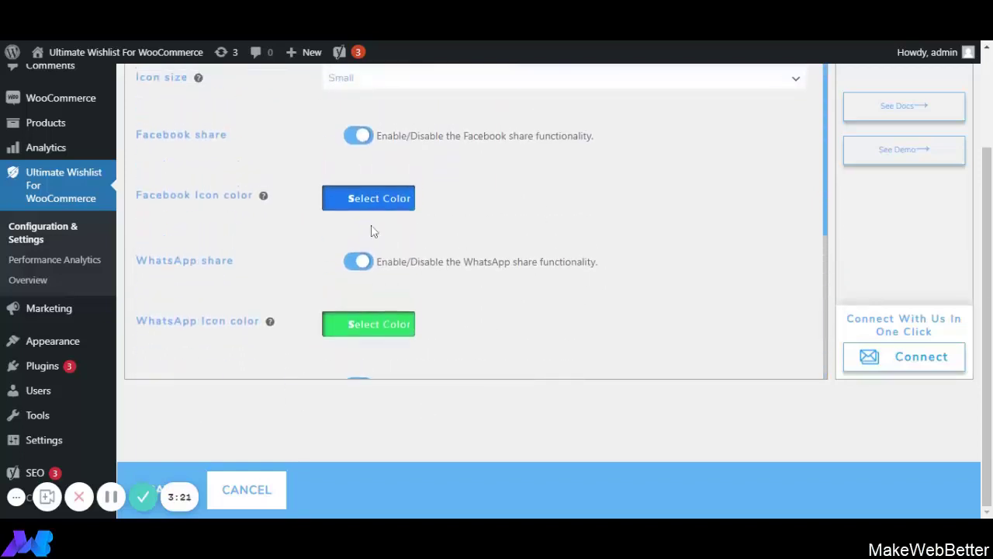
scroll(360, 230, "down", 5)
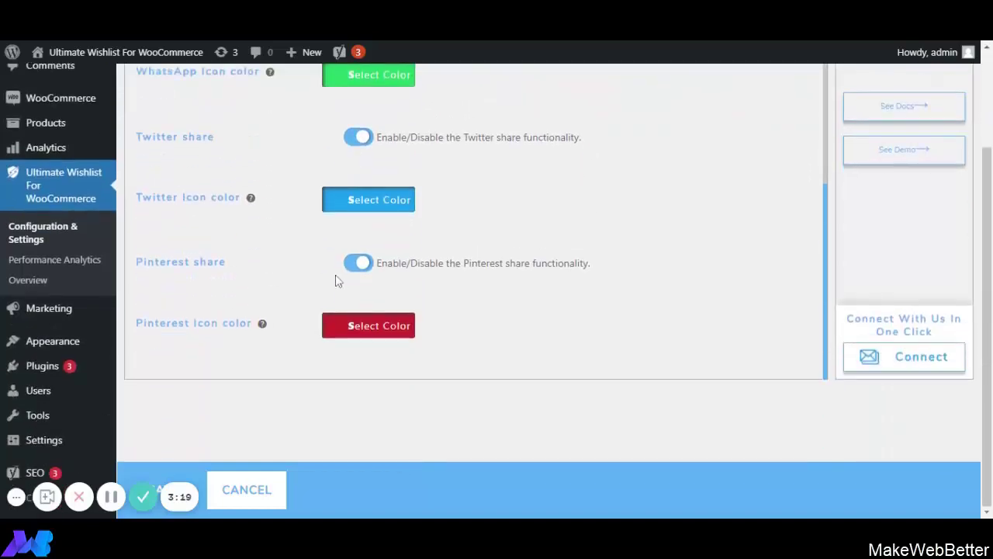
left_click(166, 485)
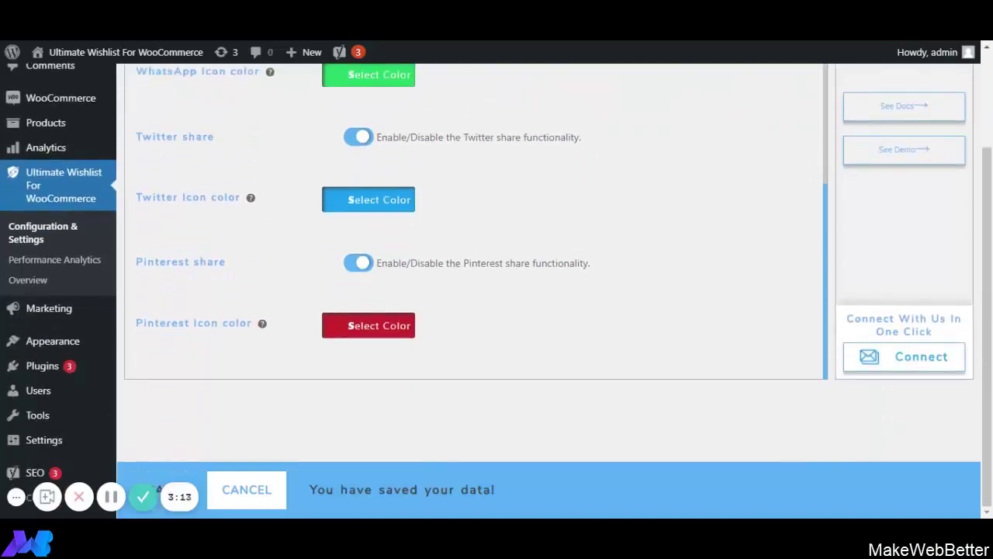
scroll(431, 317, "up", 3)
scroll(431, 317, "up", 2)
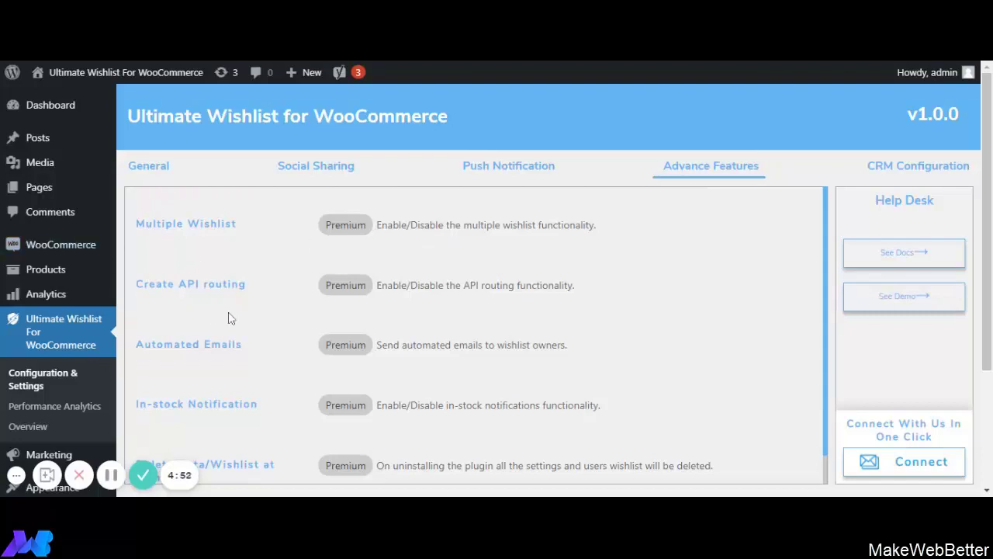
Step: Scroll through the Premium-only Advance Features options such as Multiple Wishlist and Automated Emails
scroll(334, 333, "down", 3)
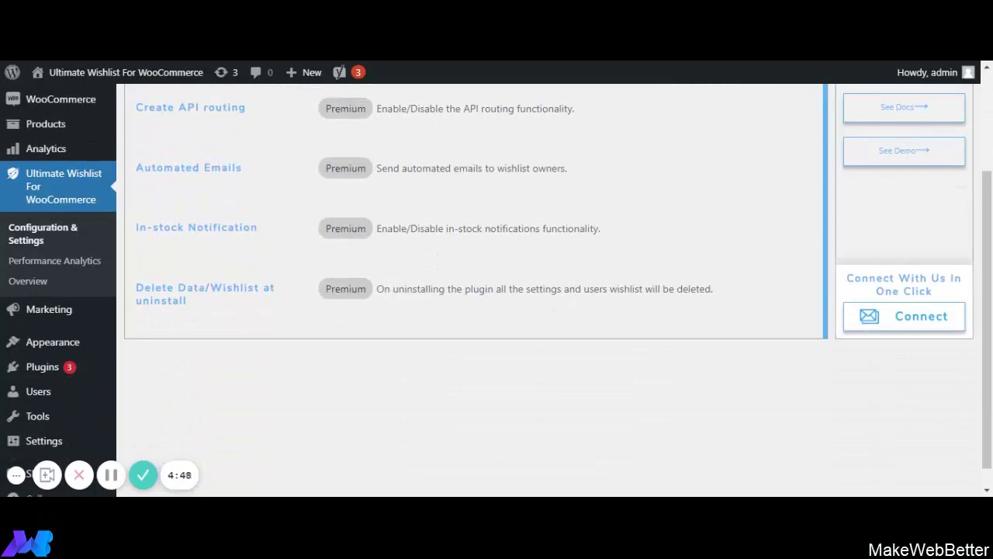
scroll(238, 287, "up", 1)
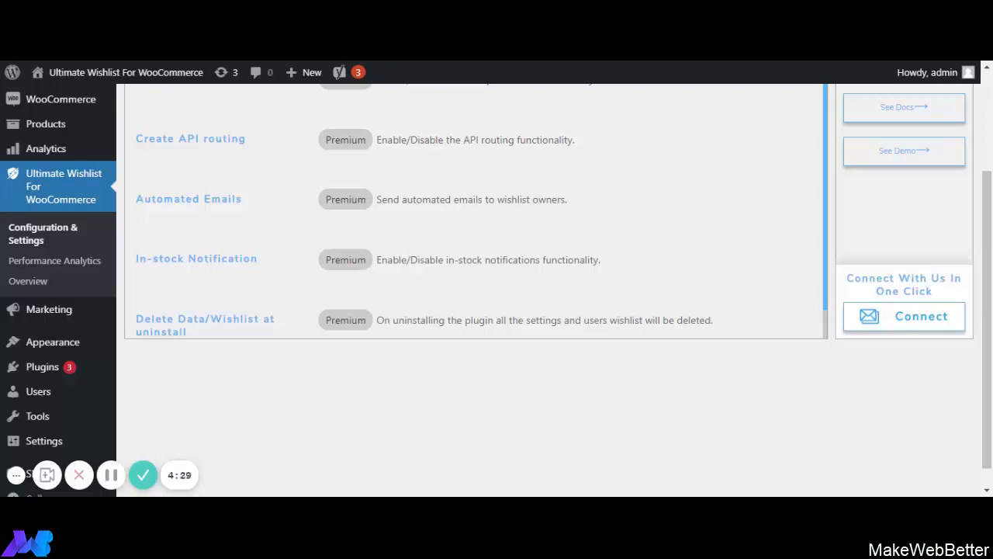
scroll(377, 259, "up", 2)
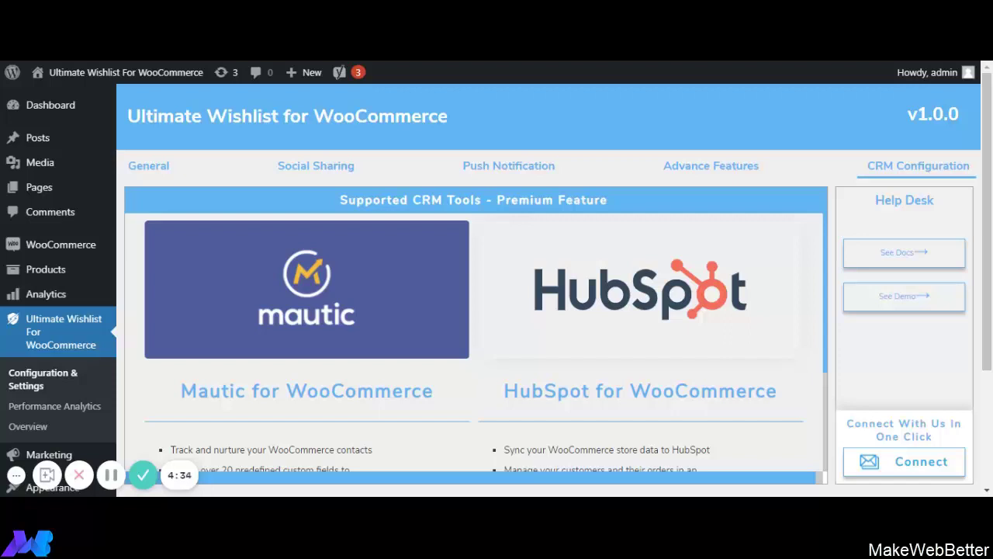
Step: Look over the CRM Configuration tab, then open Performance Analytics from the sidebar
scroll(498, 350, "down", 3)
scroll(443, 344, "up", 3)
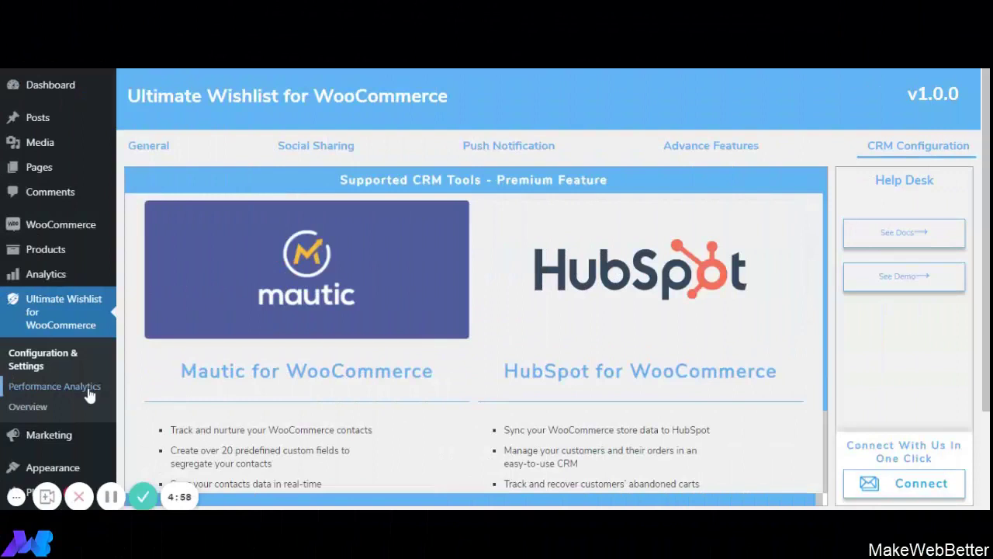
left_click(89, 391)
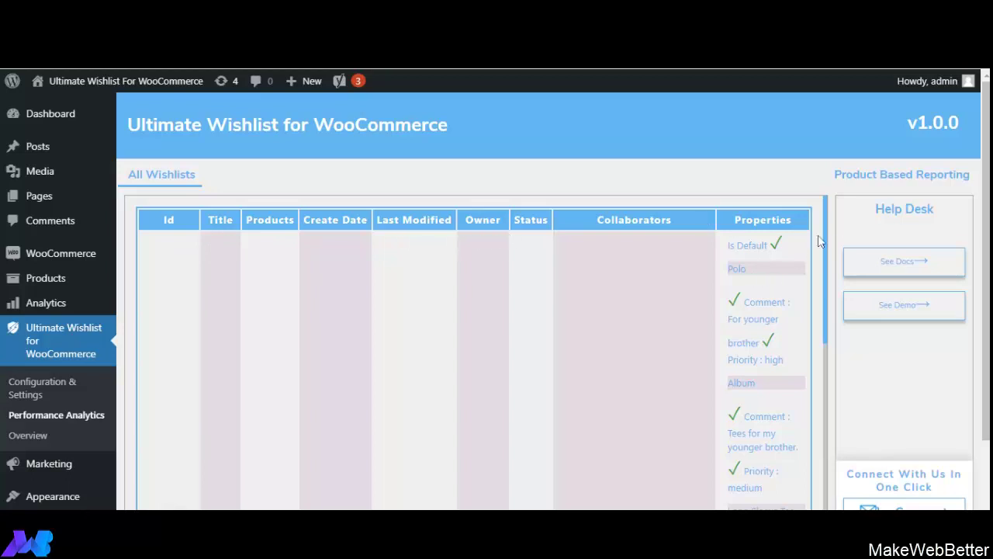
Step: Switch the analytics view to the Product Based Reporting tab
left_click(888, 177)
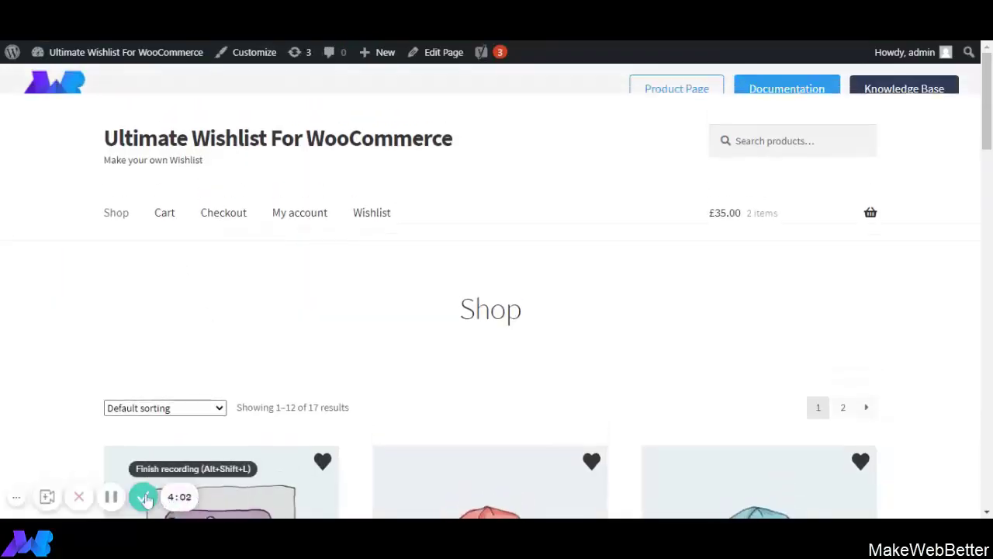
Step: Wishlist the Hoodie and view Wishlist #1 listing it at £42.00 – £45.00
scroll(776, 246, "down", 8)
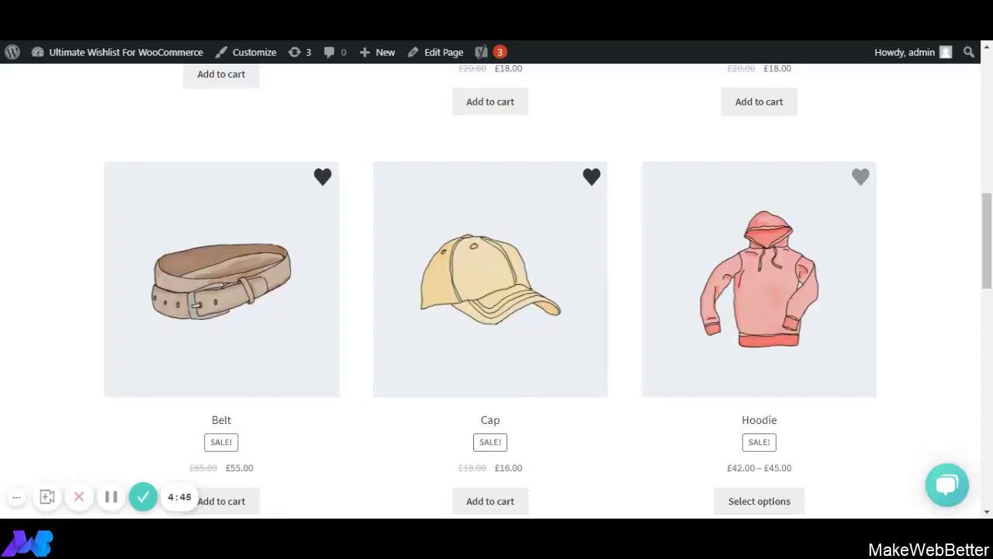
left_click(861, 177)
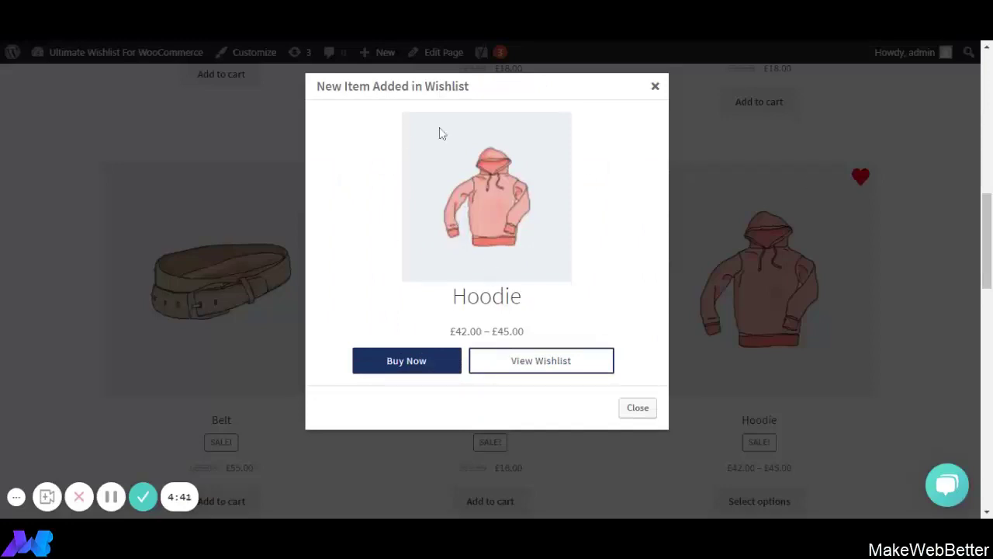
left_click(540, 361)
scroll(379, 310, "down", 4)
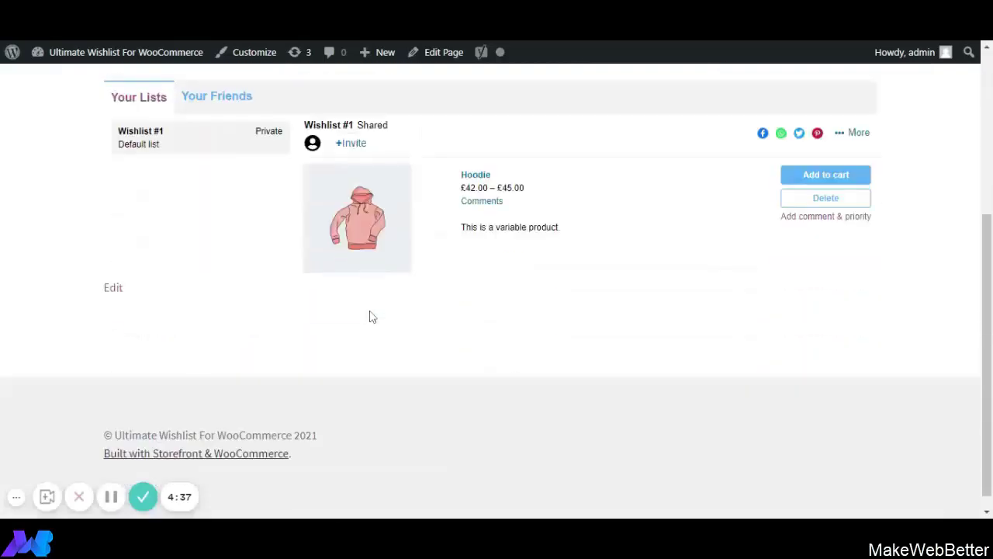
scroll(194, 221, "up", 2)
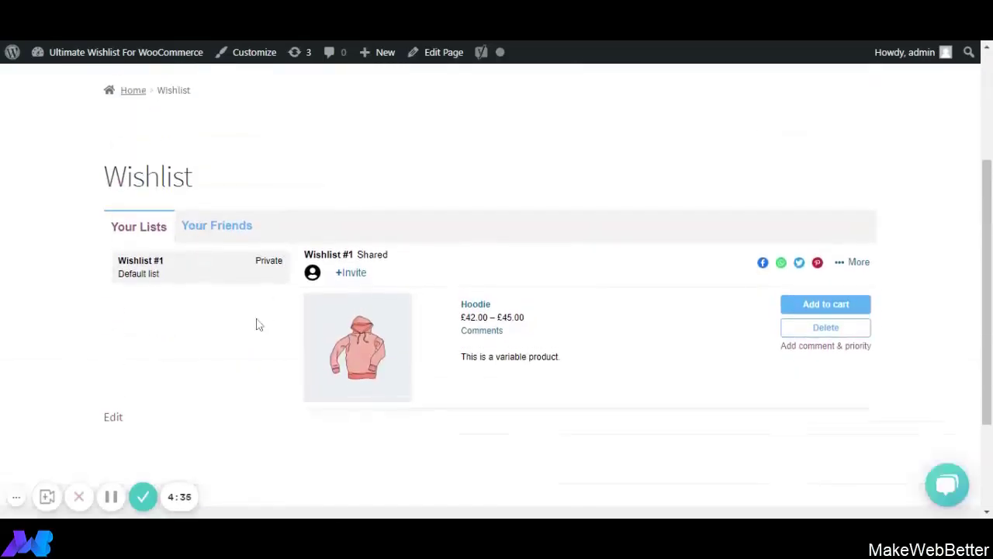
scroll(670, 262, "down", 1)
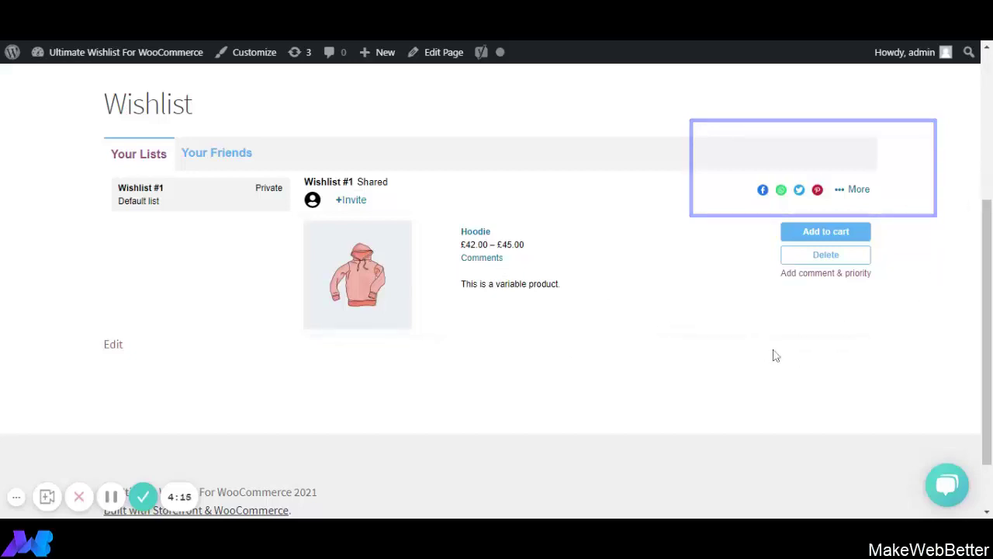
Step: Give the wishlisted Hoodie a short comment with High priority and save it
left_click(844, 278)
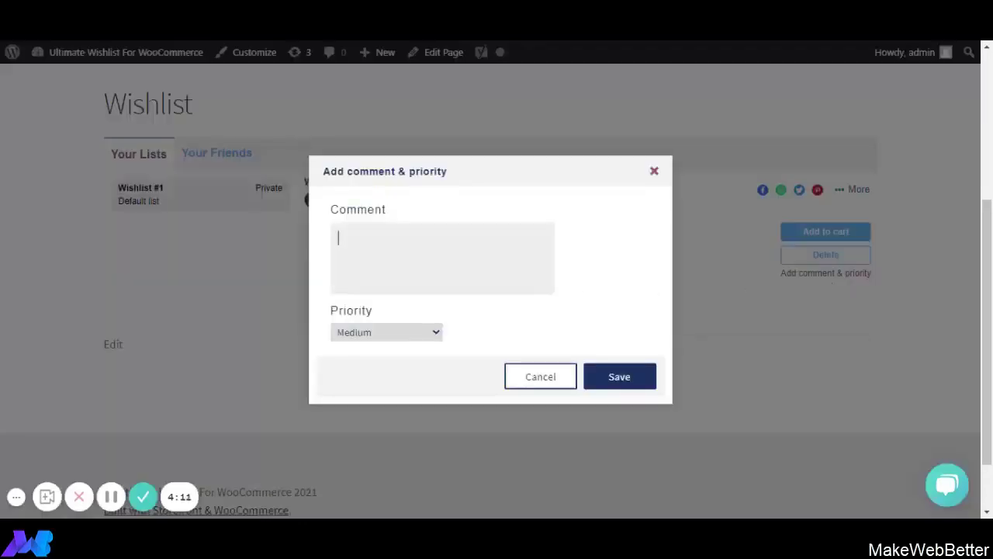
type("For ")
type("Admin")
key("BackSpace")
key("BackSpace")
key("BackSpace")
type("am")
left_click(406, 334)
left_click(395, 347)
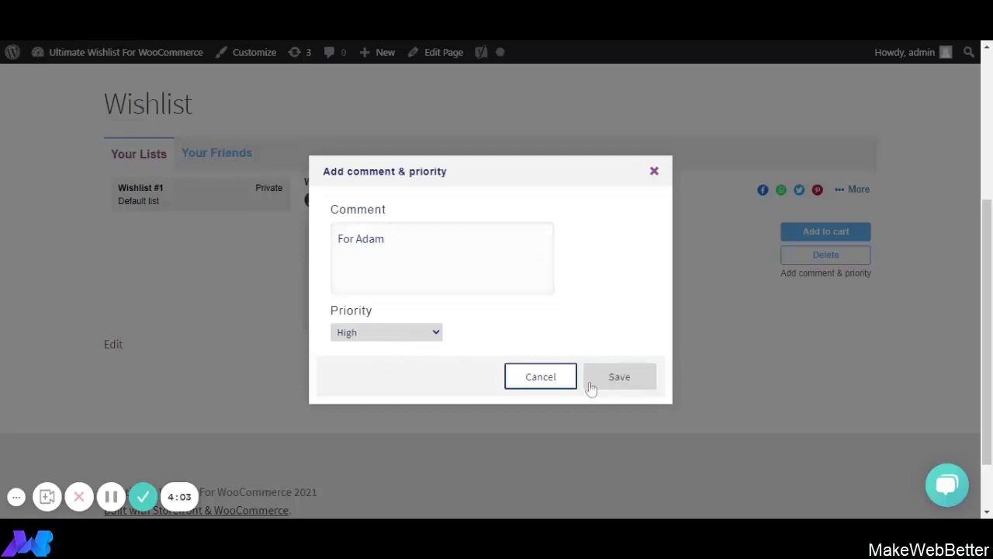
left_click(624, 379)
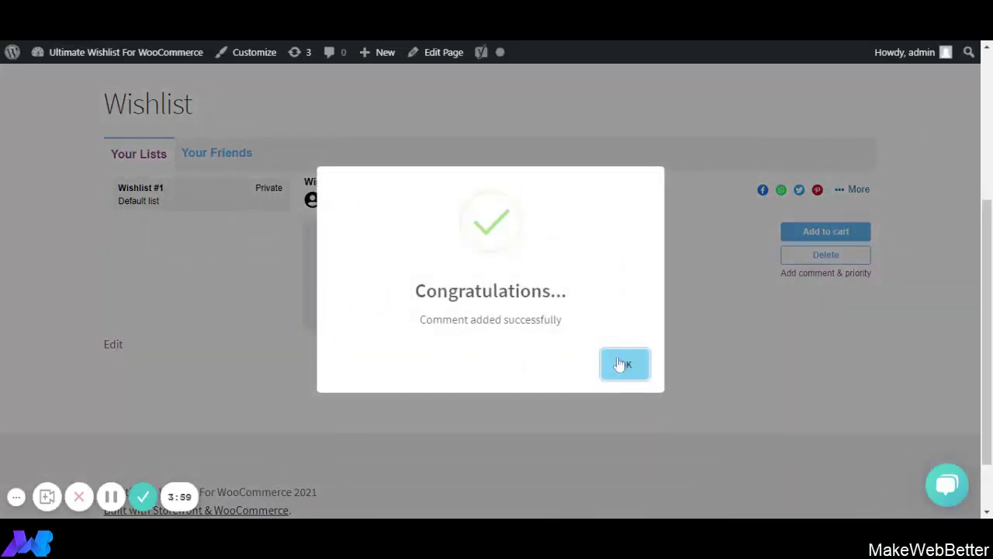
left_click(625, 364)
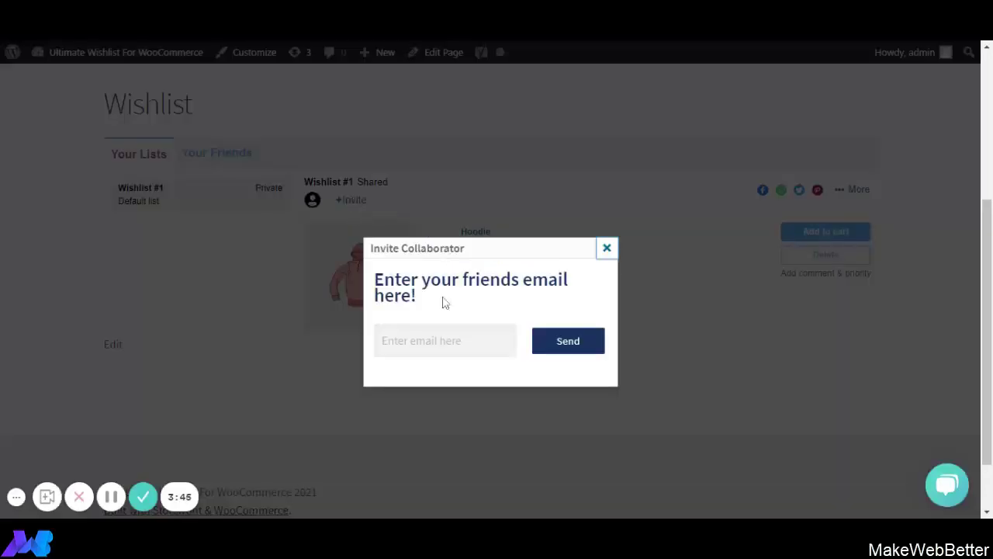
Step: Invite a collaborator to Wishlist #1 using the friend's pasted e-mail address
left_click(384, 341)
key("ctrl+v")
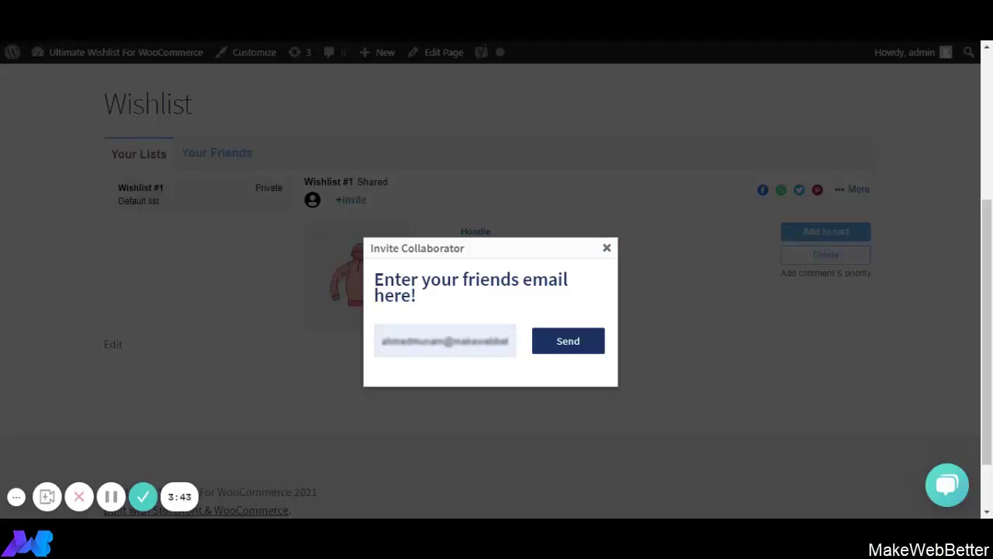
left_click(569, 345)
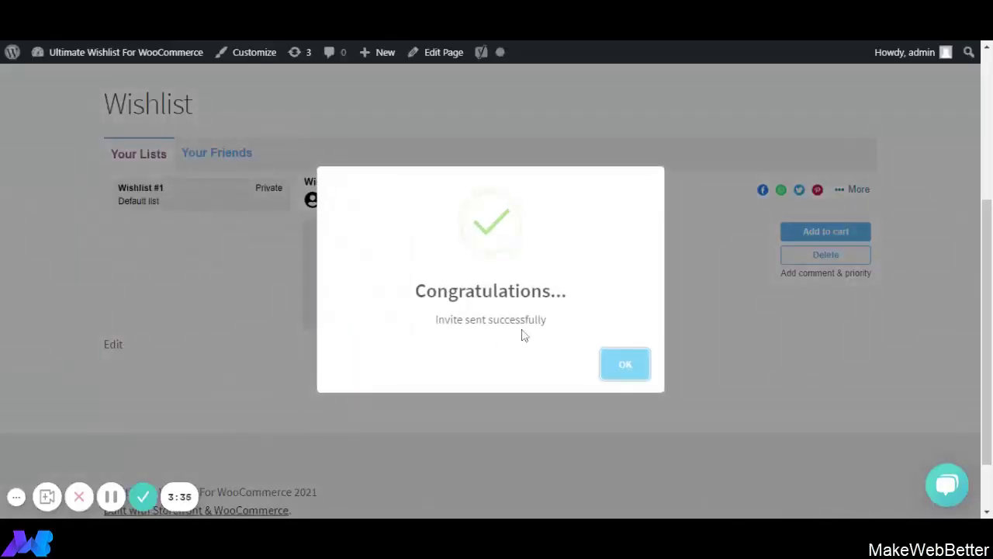
left_click(638, 362)
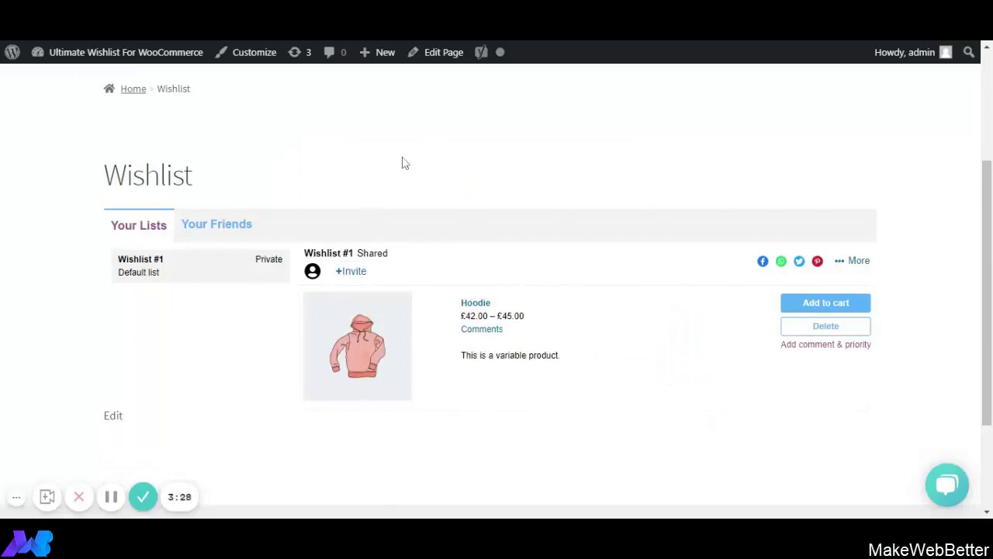
scroll(407, 167, "down", 1)
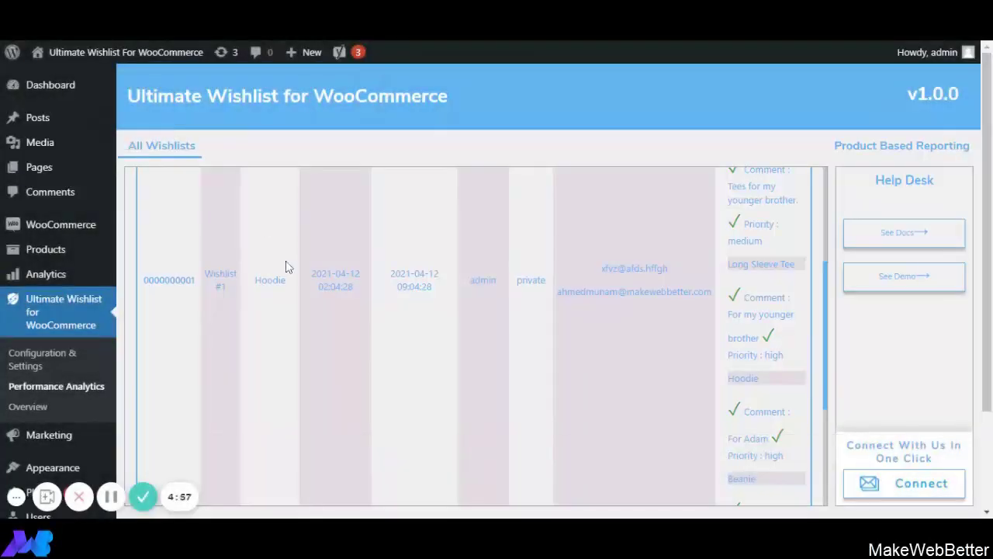
Step: Review the Hoodie wishlist's comments and collaborators in the All Wishlists table
scroll(286, 295, "down", 2)
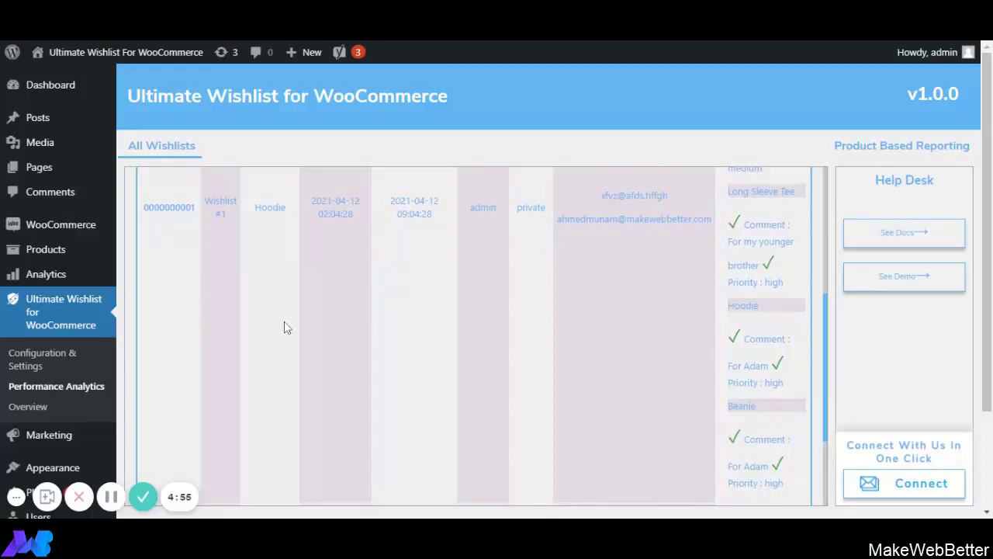
scroll(284, 327, "down", 6)
scroll(225, 311, "up", 4)
scroll(306, 303, "down", 2)
scroll(368, 281, "up", 2)
scroll(332, 351, "down", 2)
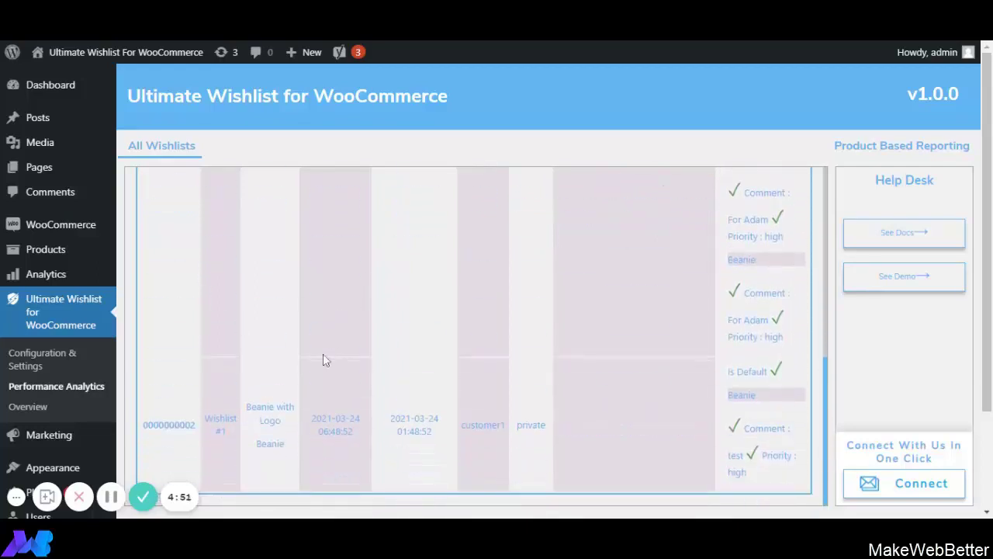
scroll(298, 412, "up", 4)
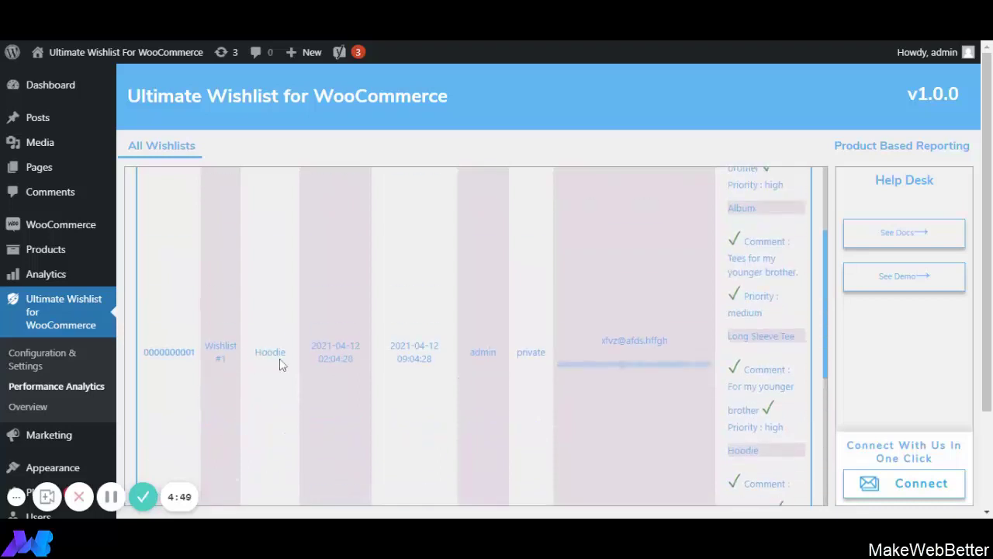
scroll(280, 361, "up", 2)
scroll(280, 359, "down", 2)
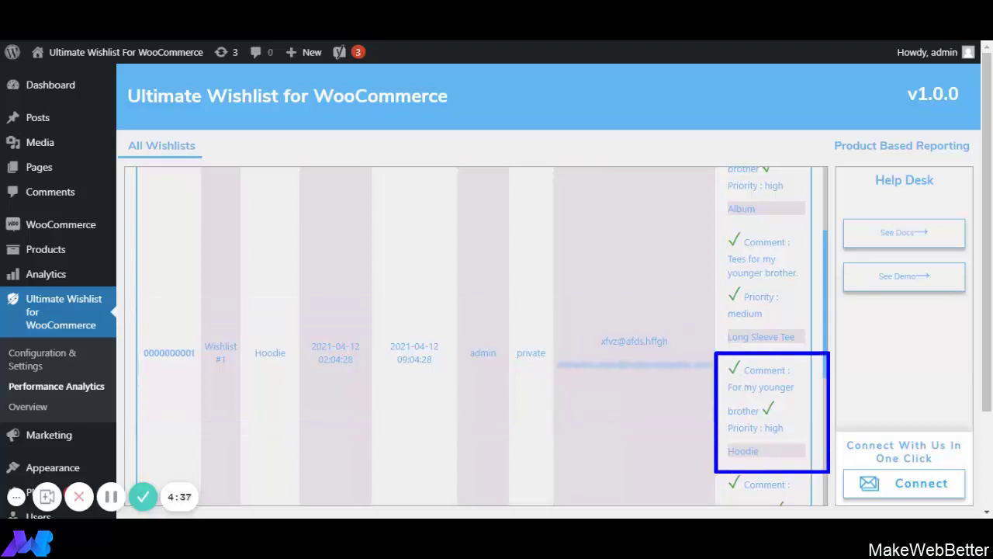
scroll(799, 392, "down", 2)
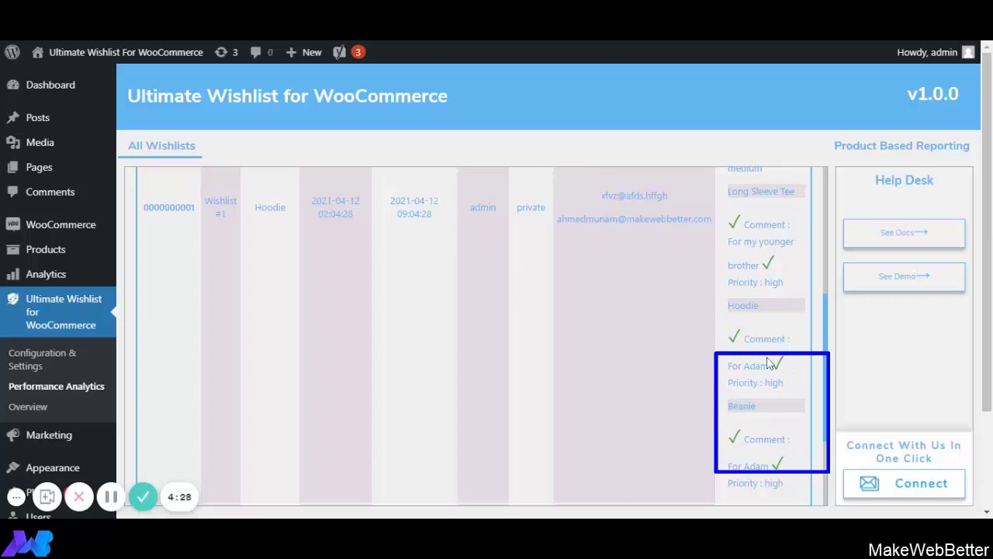
scroll(664, 364, "up", 4)
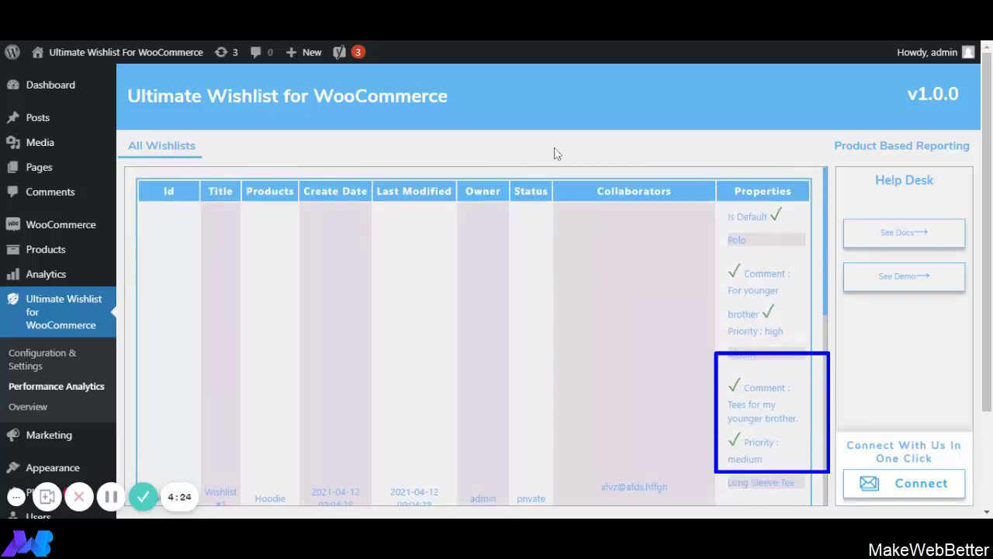
Step: Show the product-based report listing Hoodie, Beanie and Beanie with Logo
left_click(912, 148)
scroll(499, 287, "down", 2)
scroll(499, 287, "up", 2)
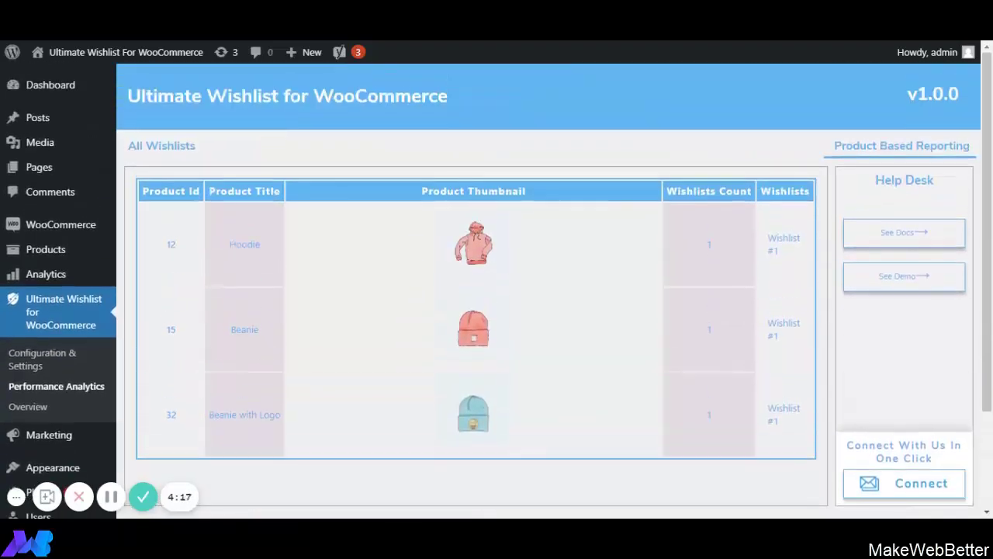